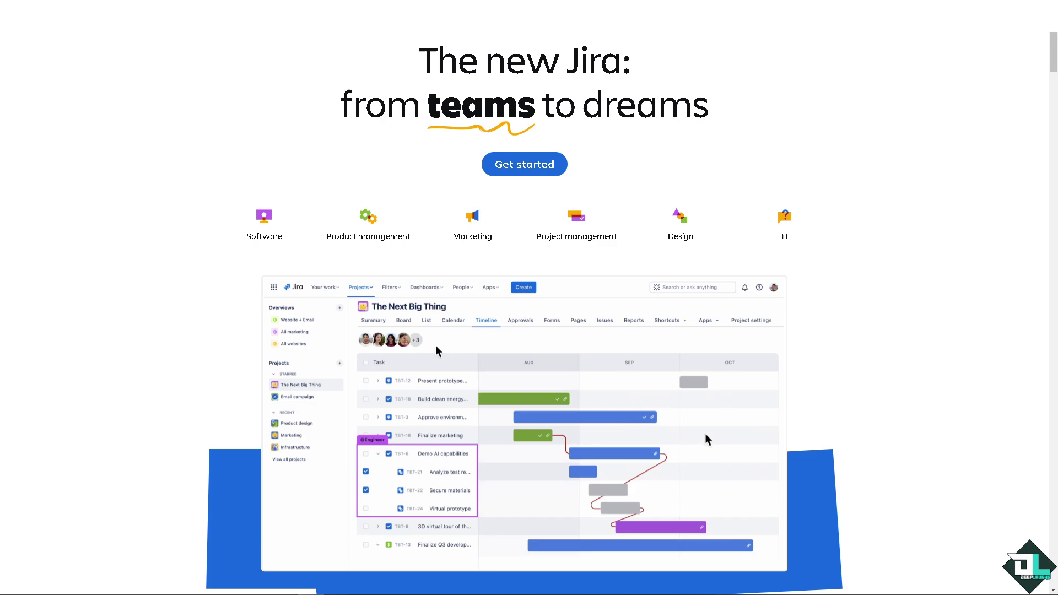
scroll(3, 414, "down", 5)
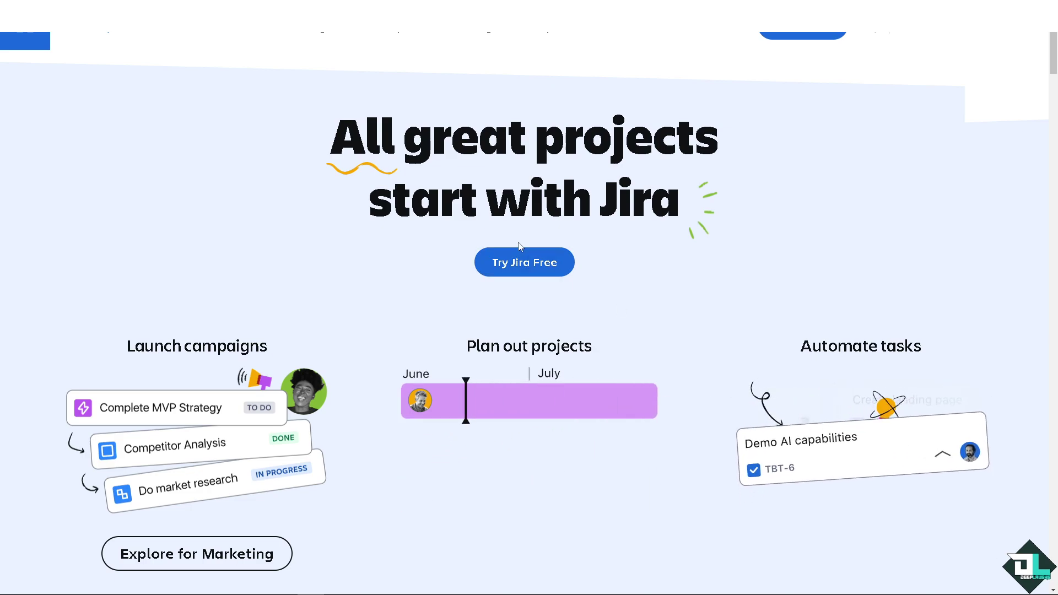
- Go from the Jira marketing page to the Get started with Jira sign-up page via Try Jira Free
left_click(521, 259)
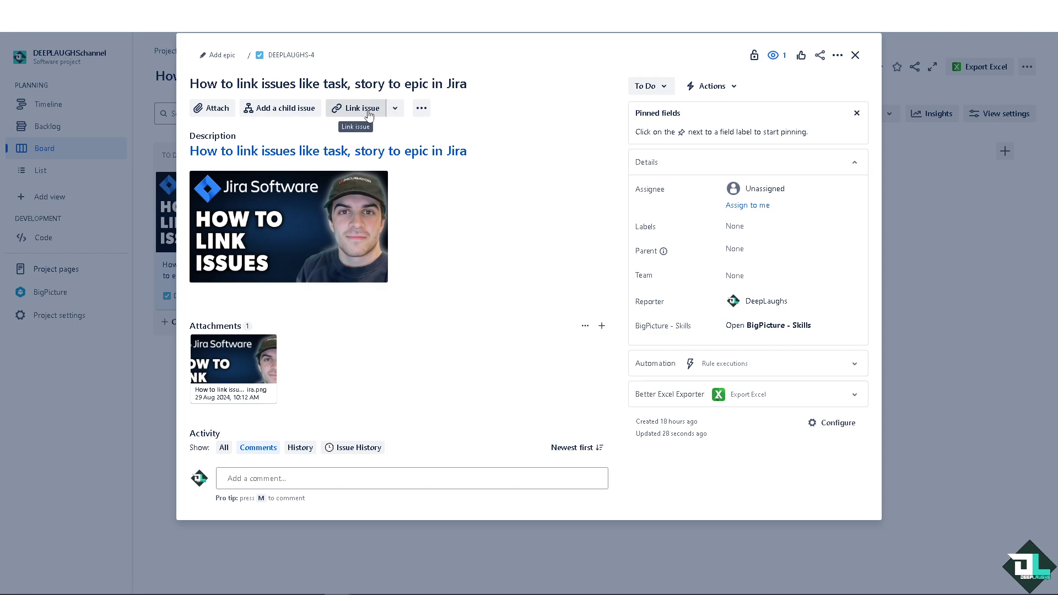
- Choose Link issue from the task's link menu to show the Linked issues section
left_click(396, 112)
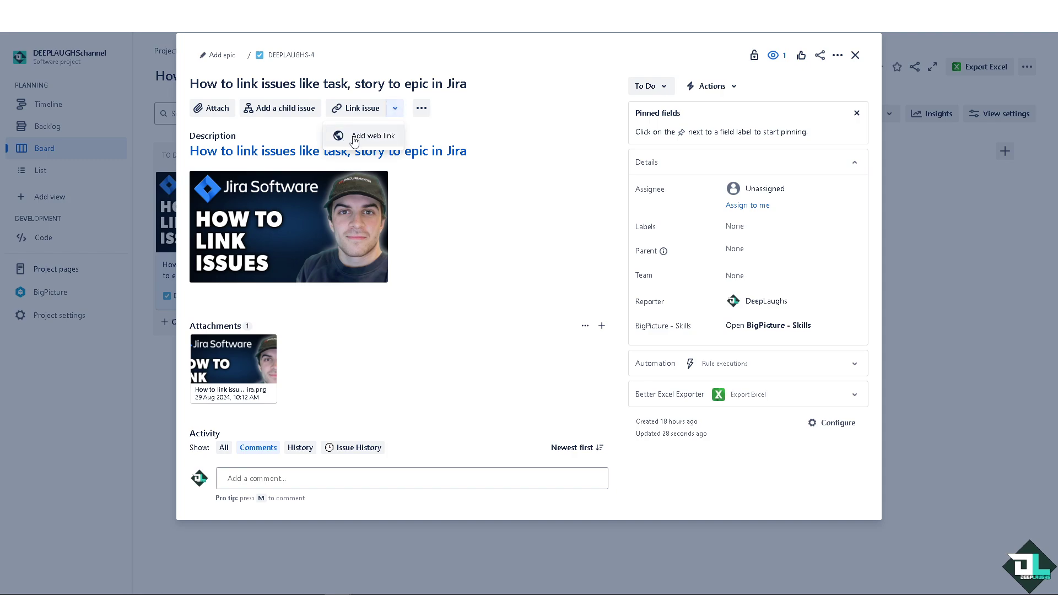
left_click(357, 108)
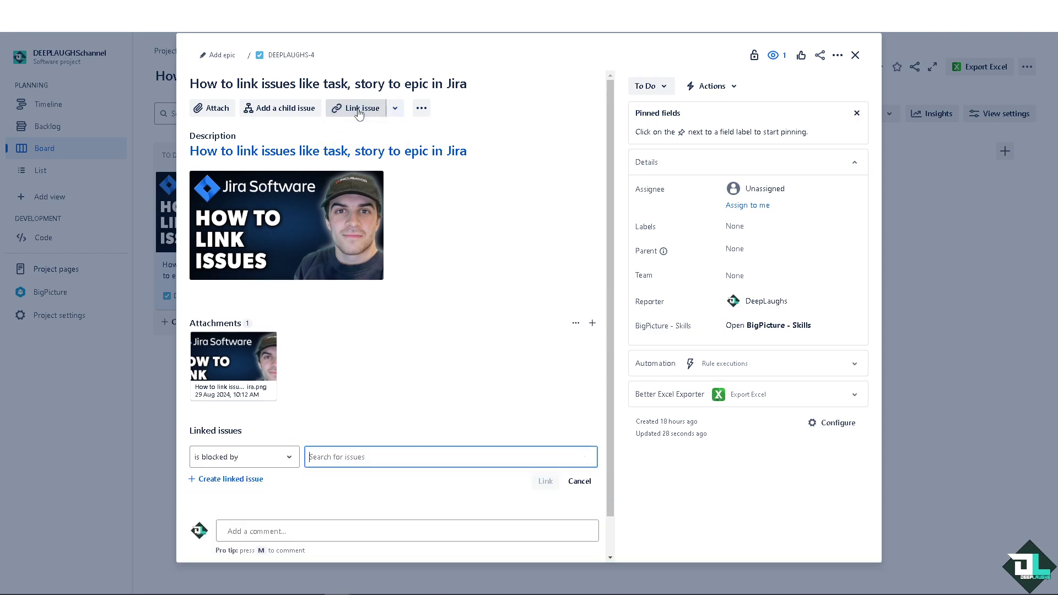
- Set the link type to 'has to be done after' and select issue DL96-1
left_click(289, 457)
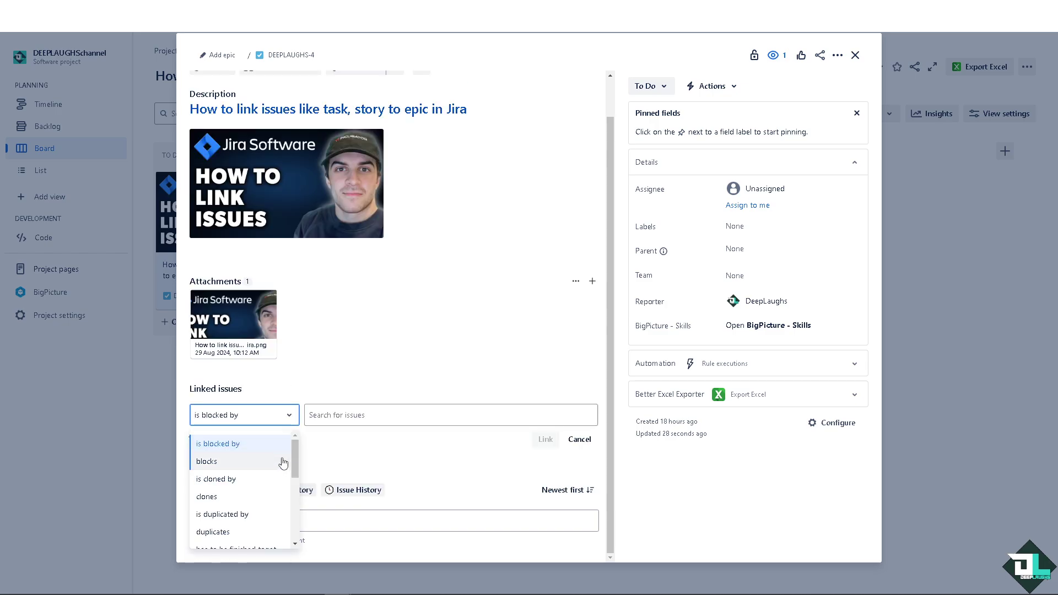
scroll(284, 464, "down", 2)
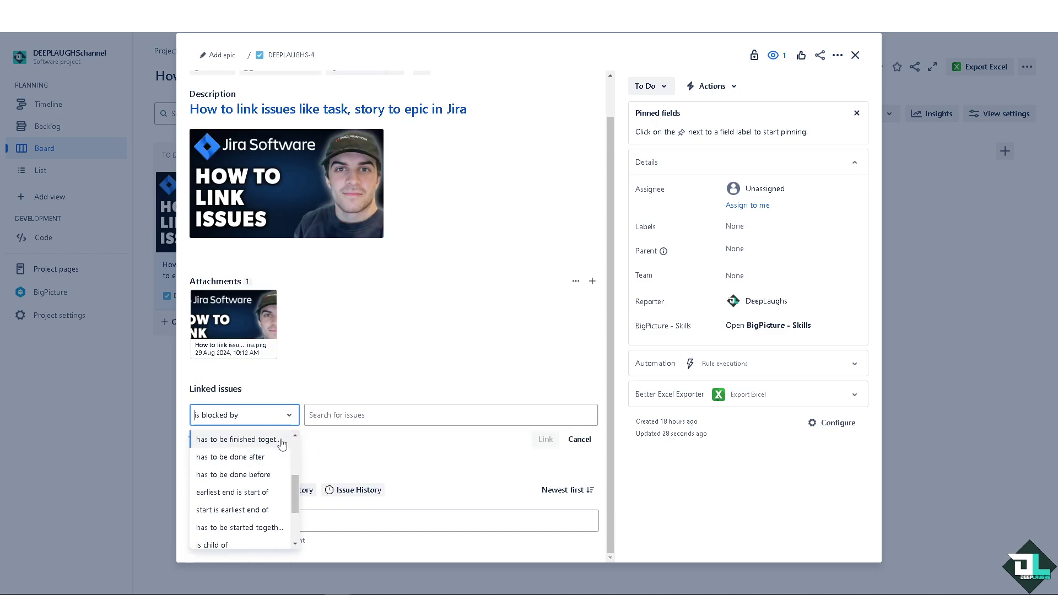
left_click(269, 460)
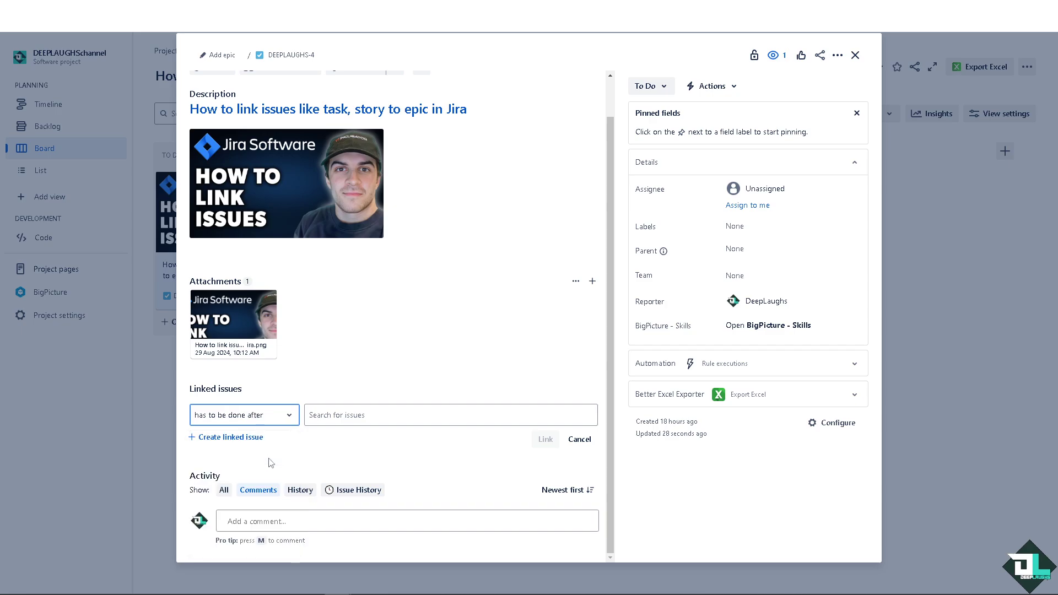
left_click(350, 422)
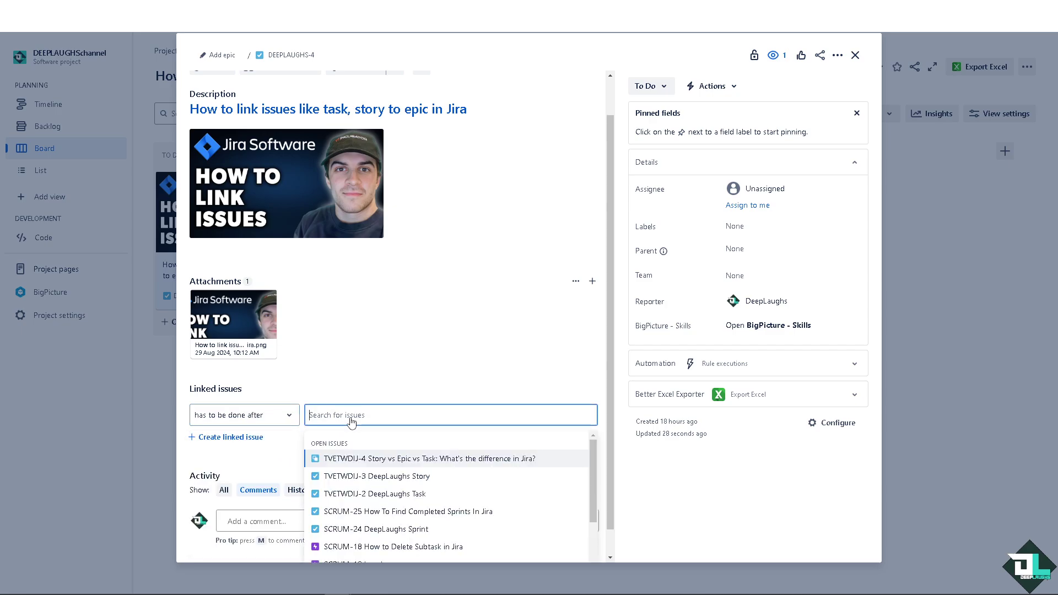
scroll(396, 520, "down", 3)
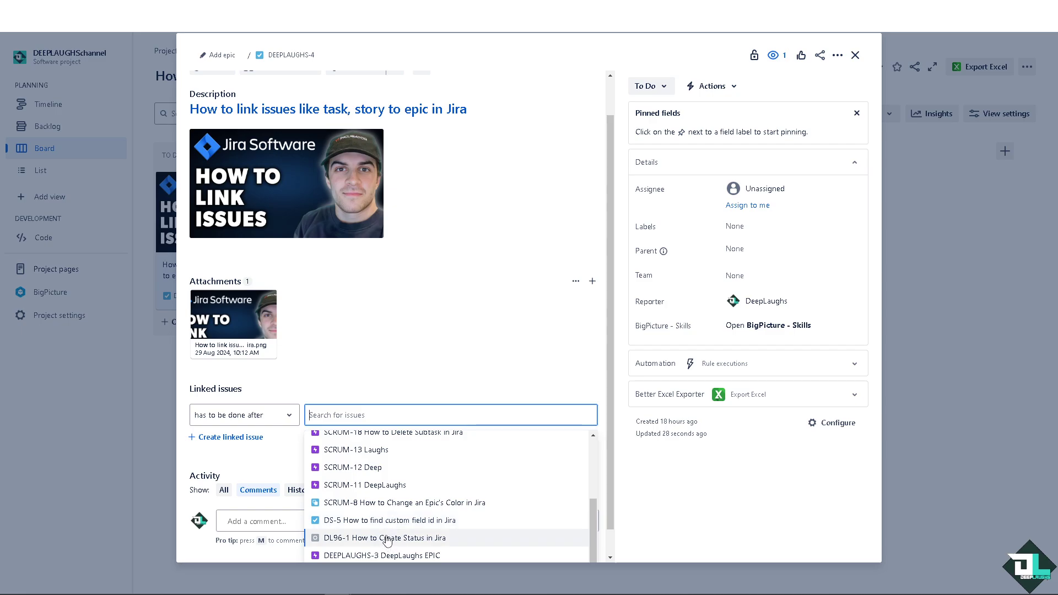
left_click(387, 540)
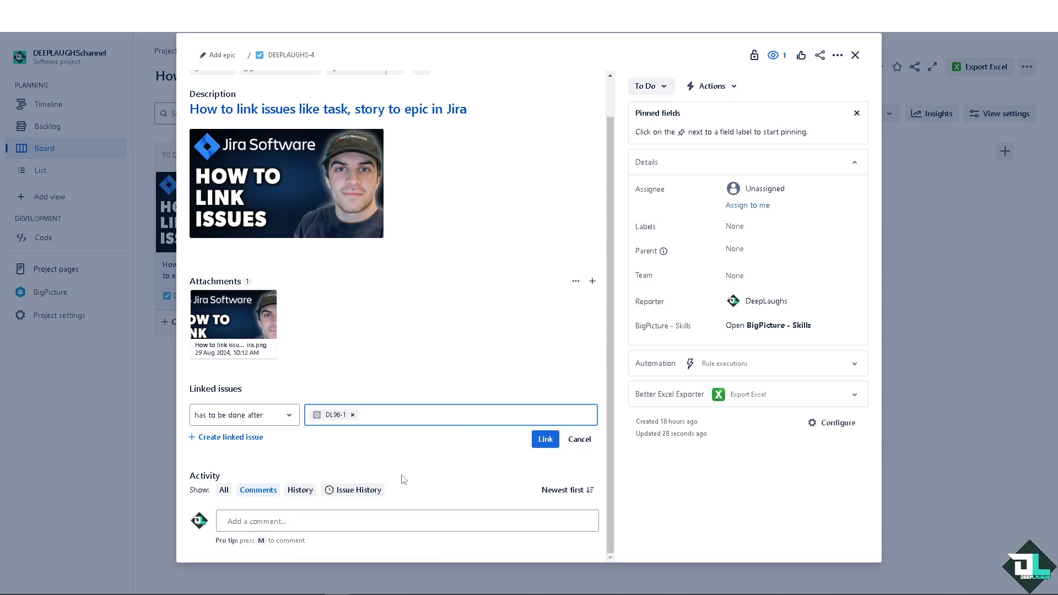
- Start a new linked issue of type Epic, keeping its status at To Do
left_click(213, 439)
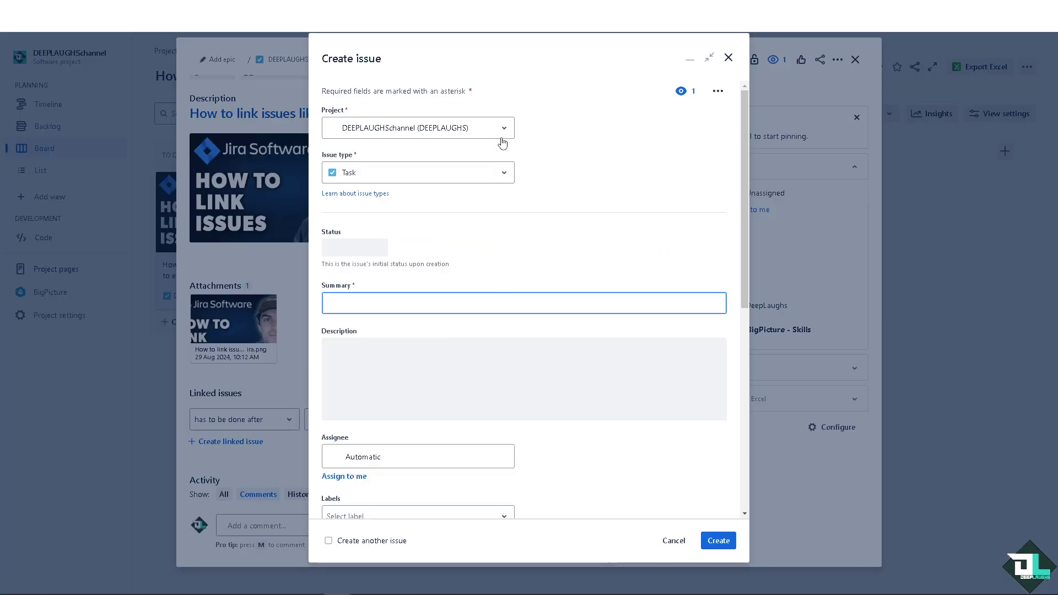
left_click(503, 175)
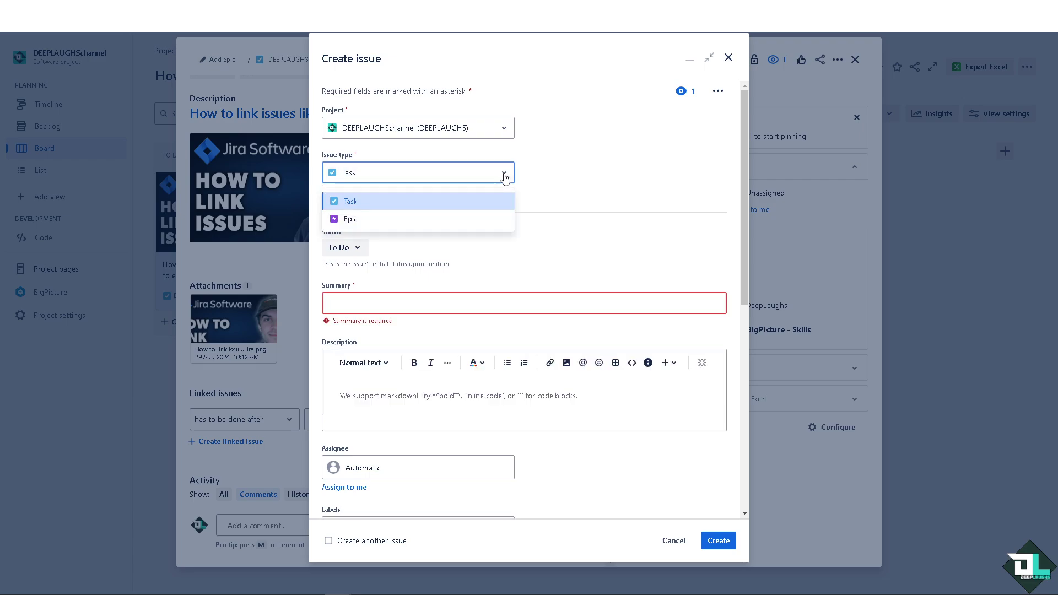
left_click(436, 222)
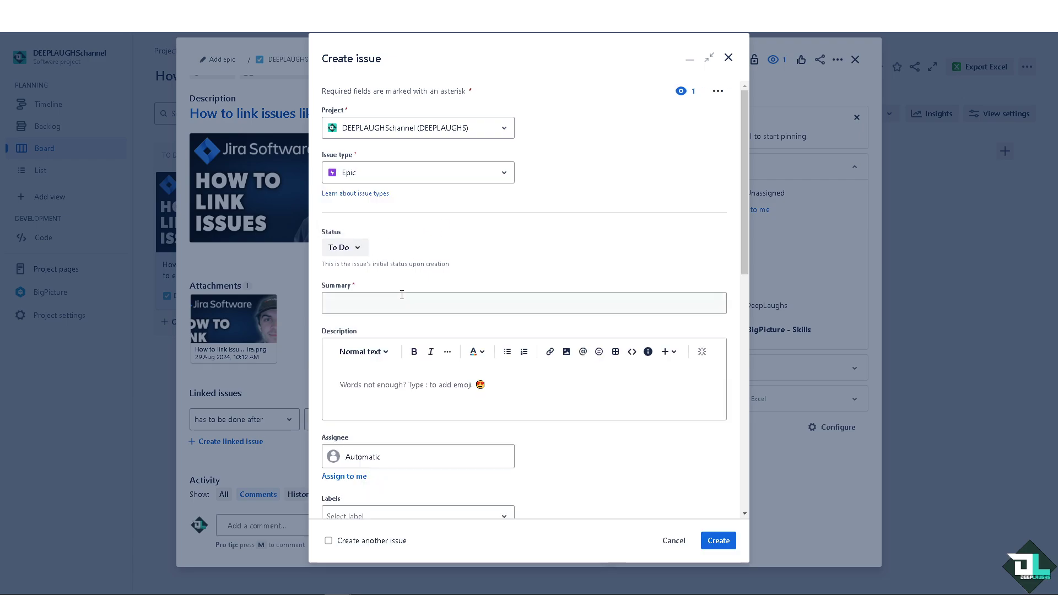
left_click(358, 251)
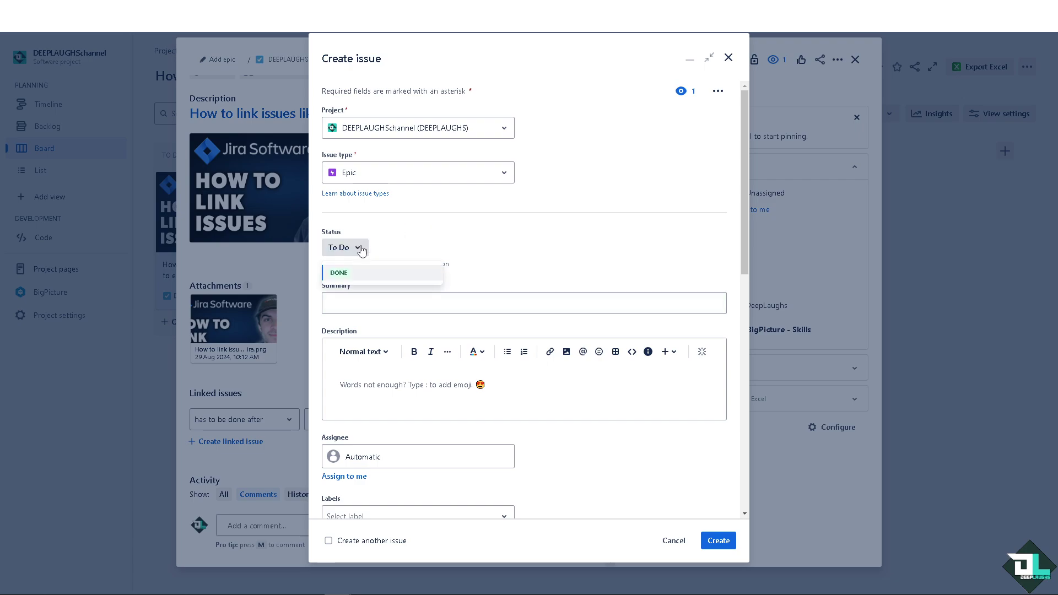
left_click(358, 253)
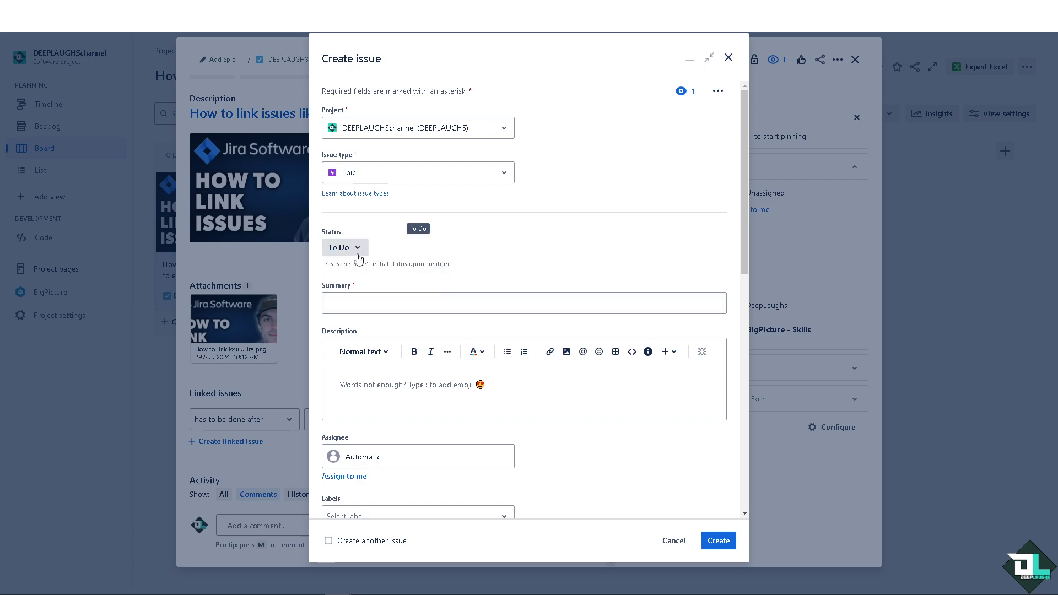
- Paste the tutorial title into Summary, and the title plus thumbnail image into Description
left_click(467, 304)
type("How to link issues like task, story to epic in Jira")
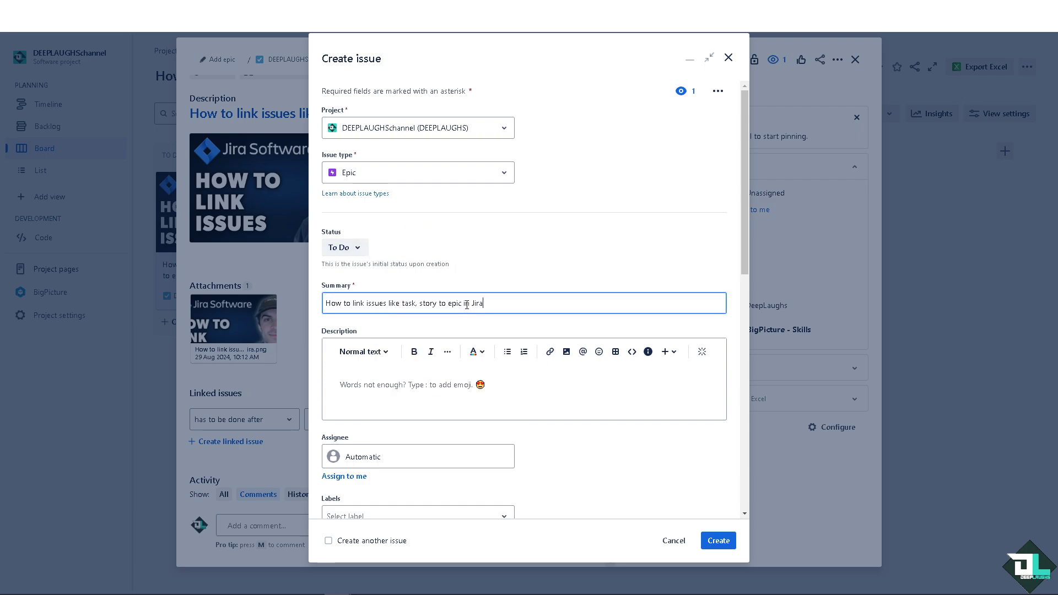
left_click(469, 376)
type("How to link issues like task, story to epic in Jira")
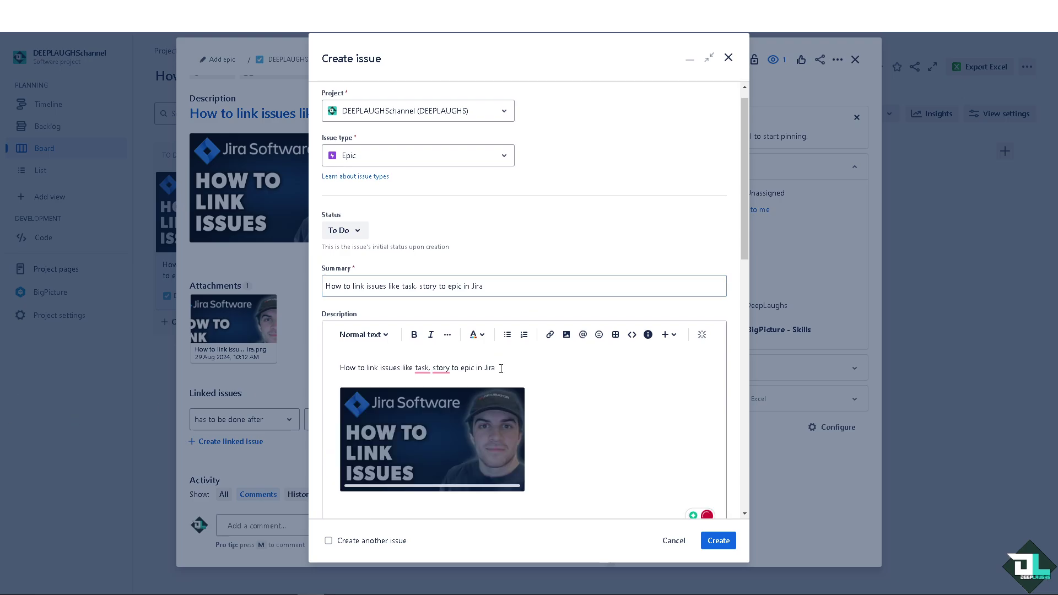
scroll(530, 369, "down", 3)
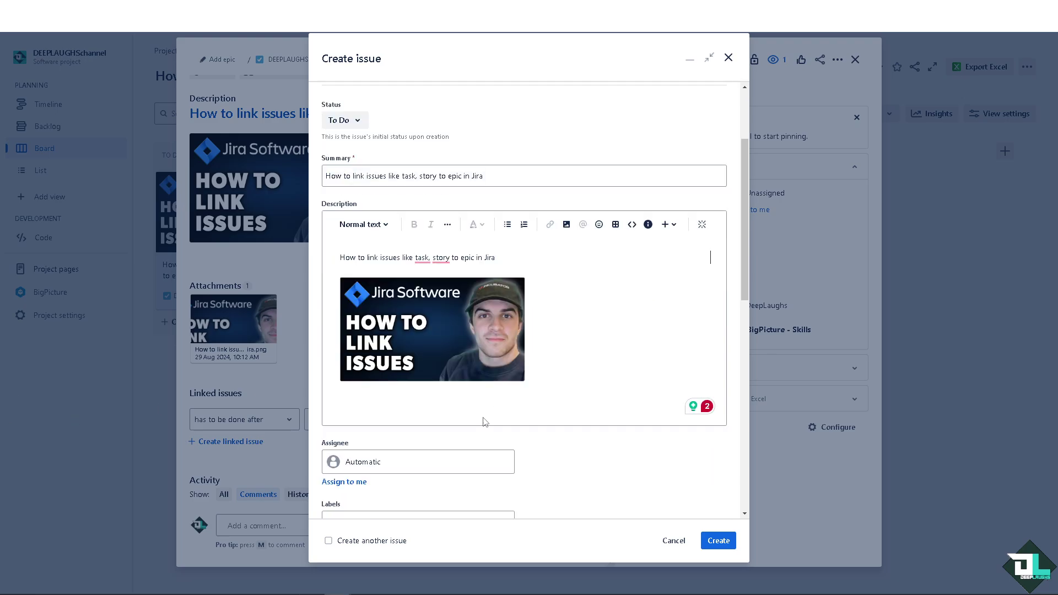
scroll(480, 421, "down", 2)
left_click(412, 414)
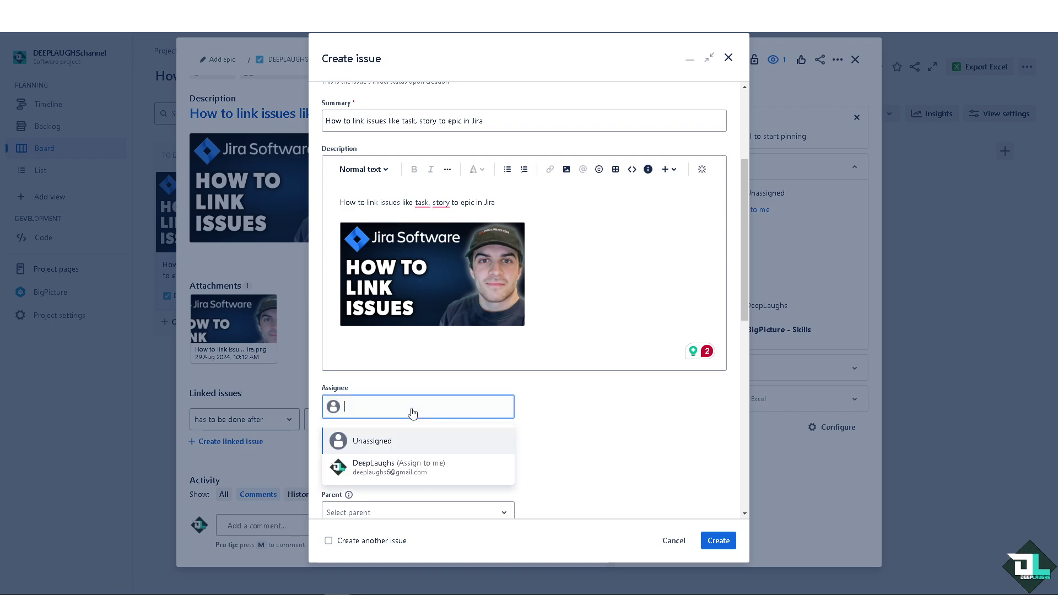
left_click(405, 469)
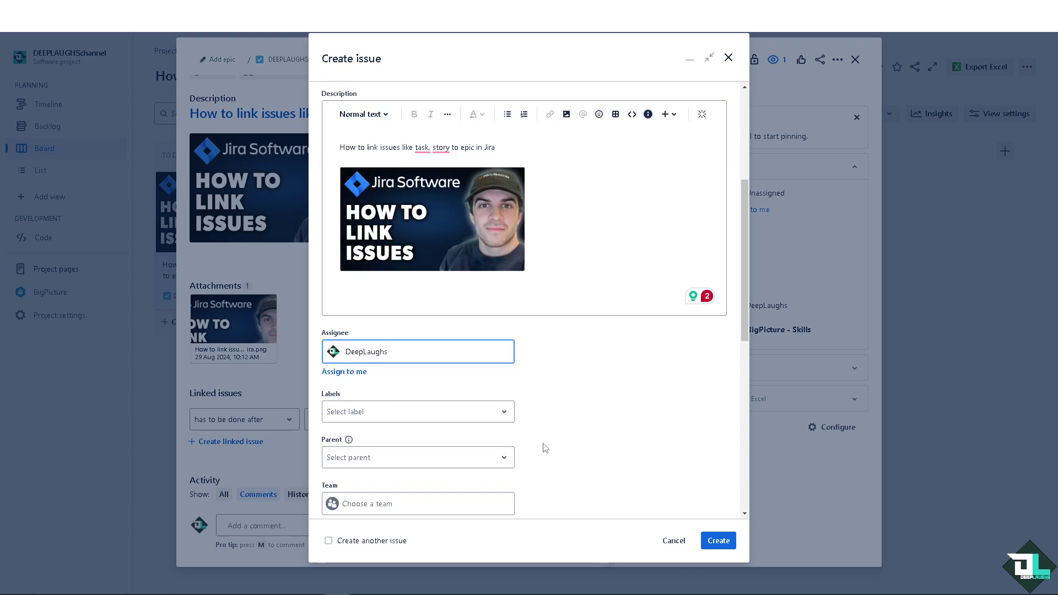
scroll(545, 451, "down", 1)
left_click(504, 418)
left_click(606, 418)
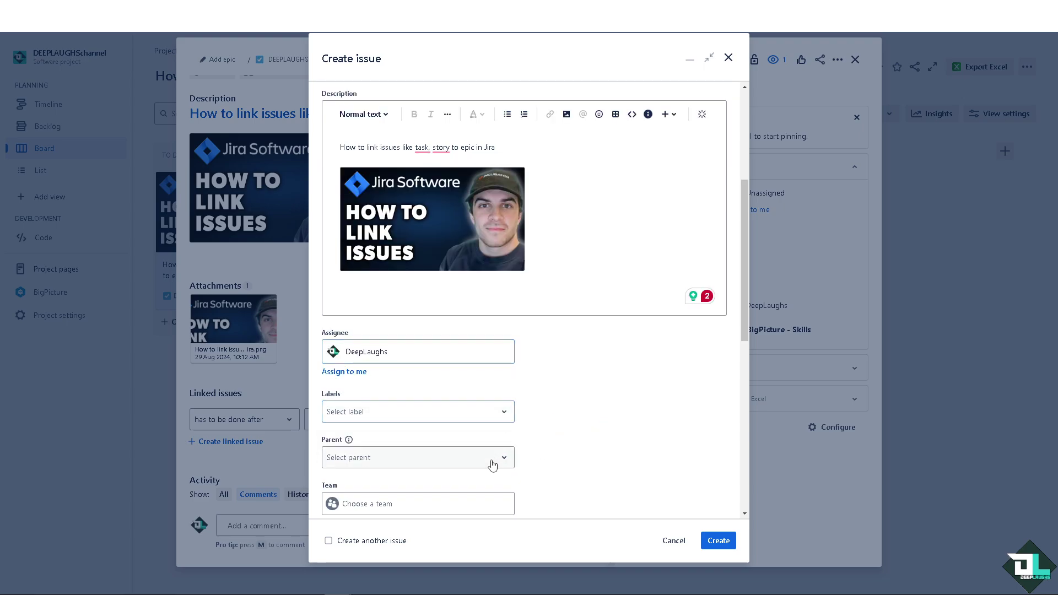
left_click(461, 461)
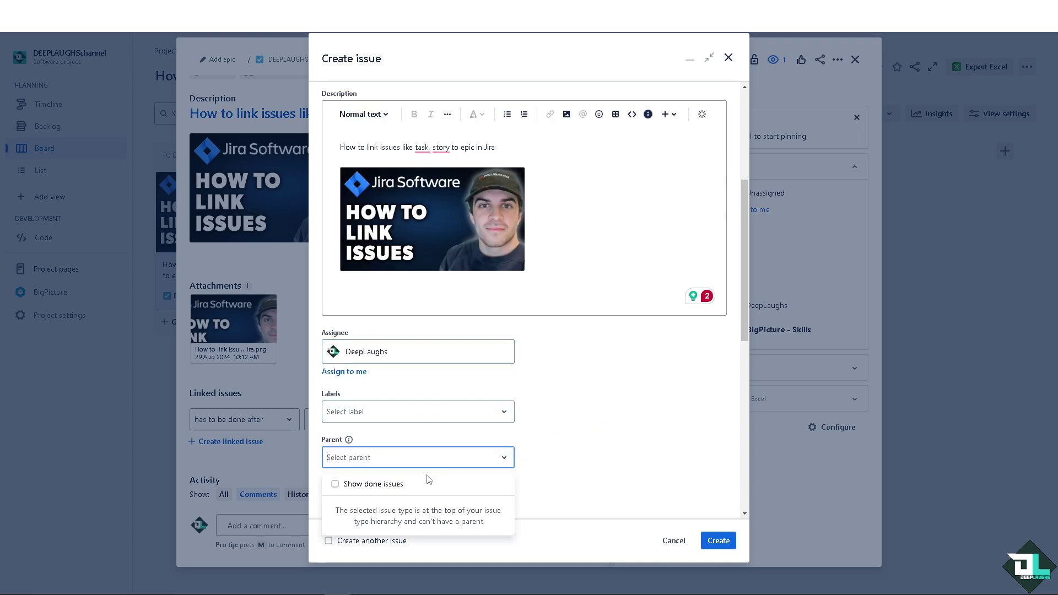
left_click(382, 488)
left_click(628, 427)
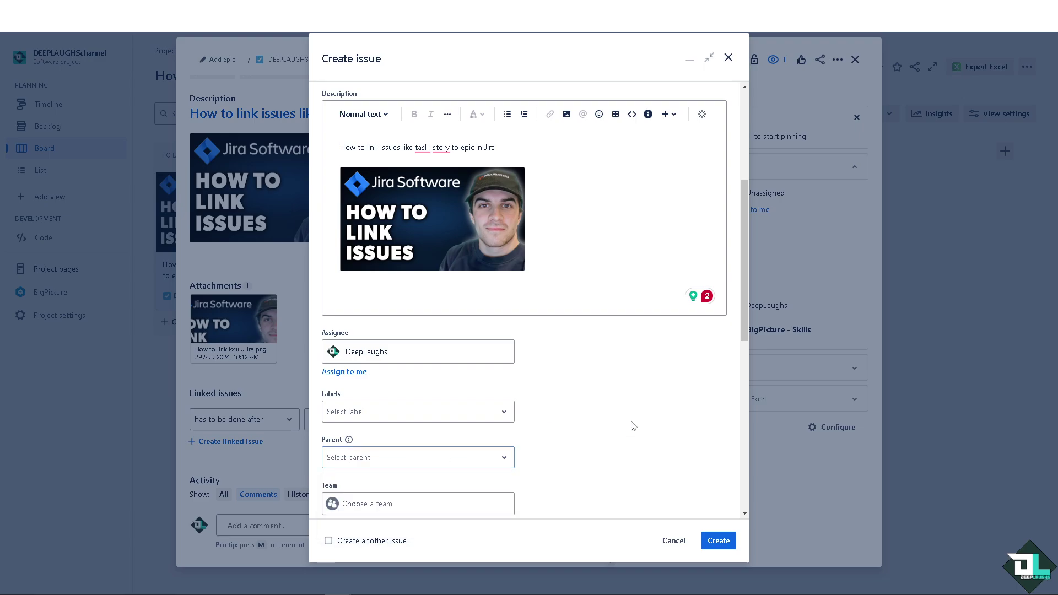
scroll(504, 419, "down", 1)
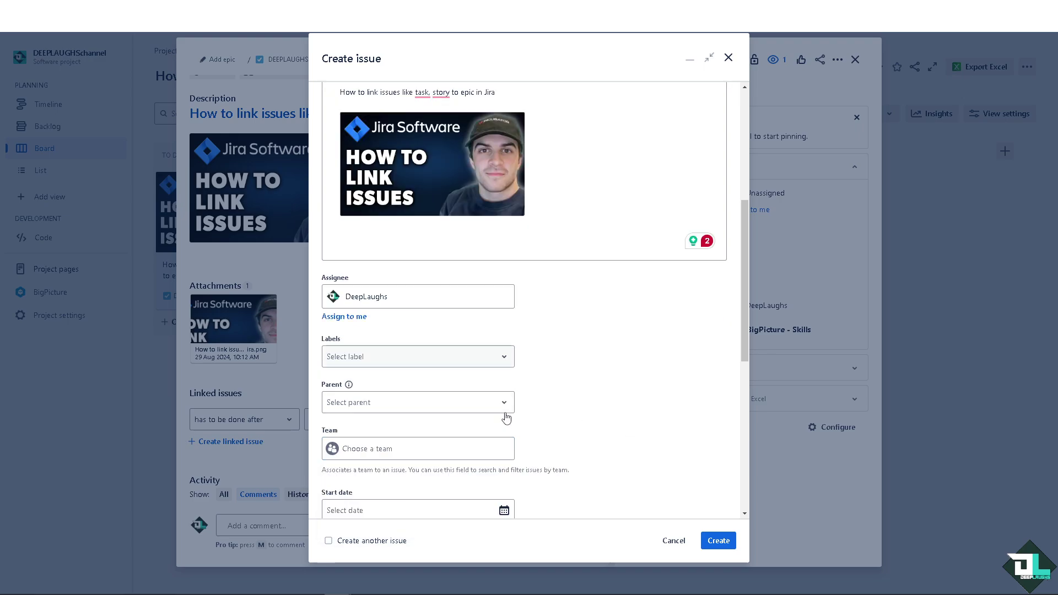
left_click(490, 462)
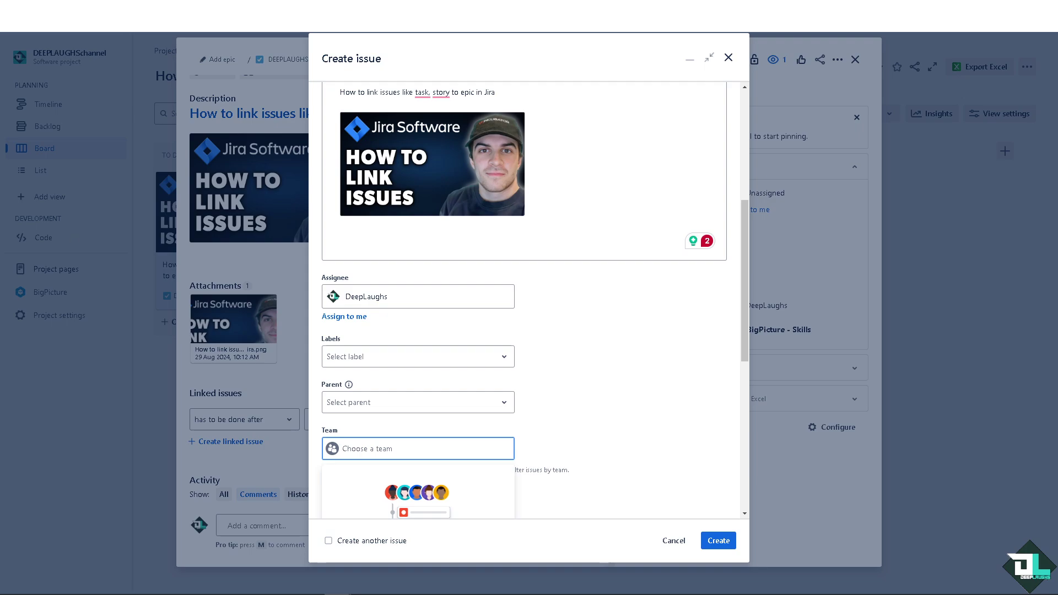
key("Escape")
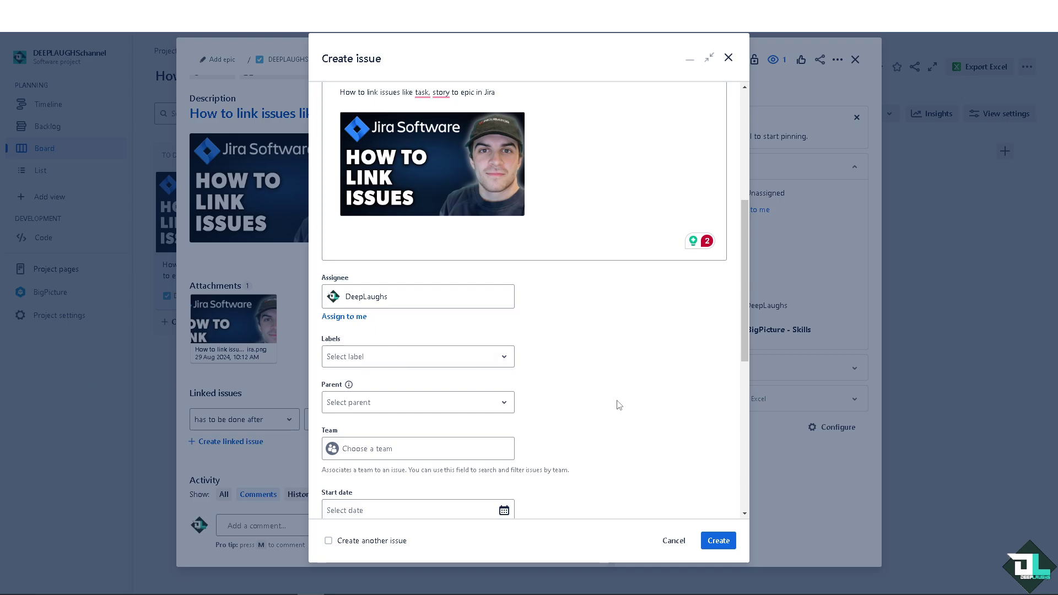
scroll(619, 405, "down", 2)
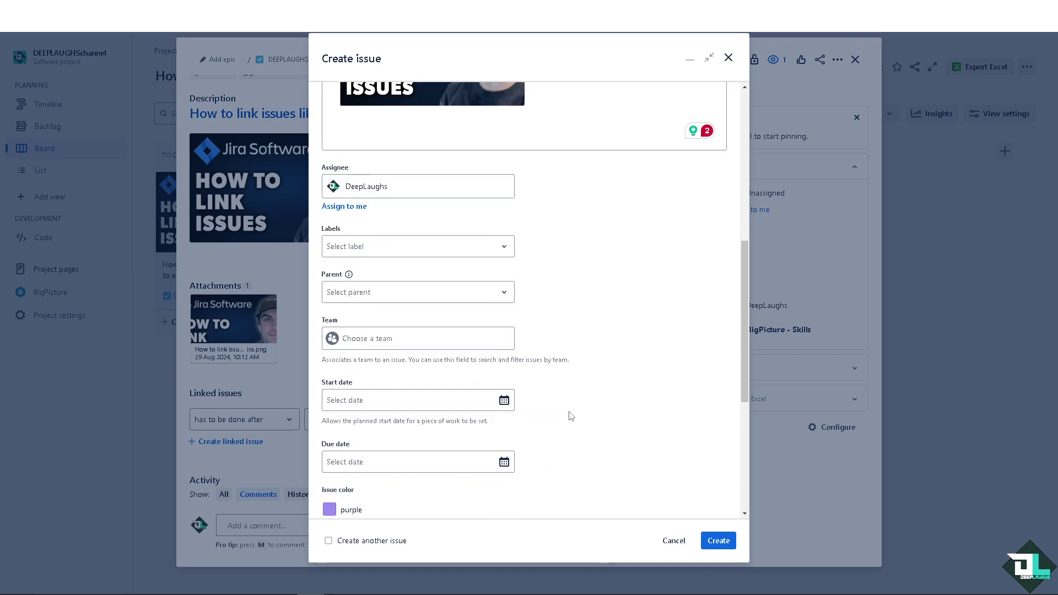
- Pick August 30 and August 31, 2024 as start and due dates, and choose yellow
left_click(436, 403)
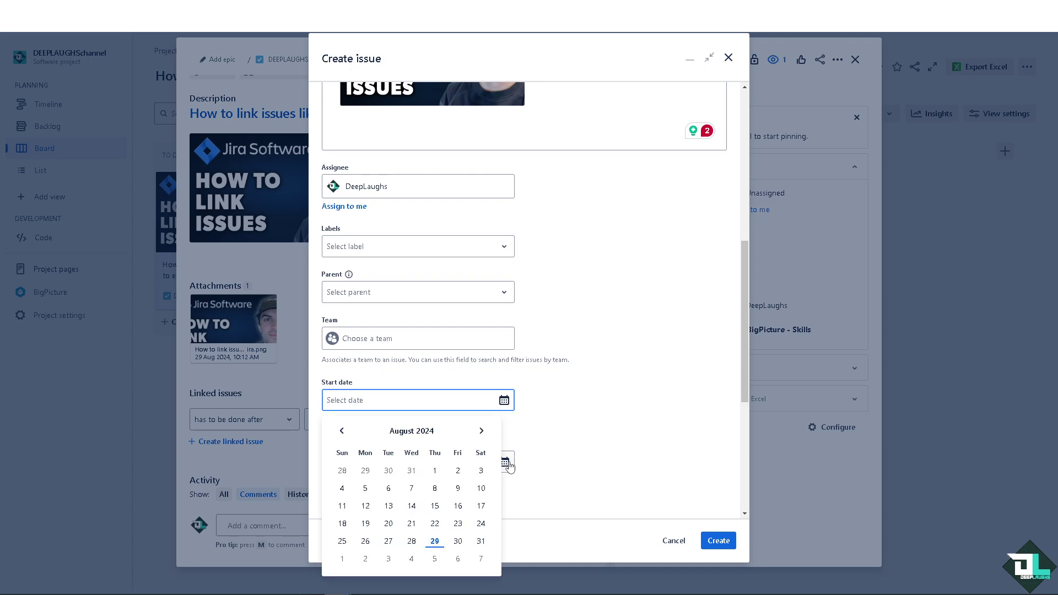
left_click(459, 543)
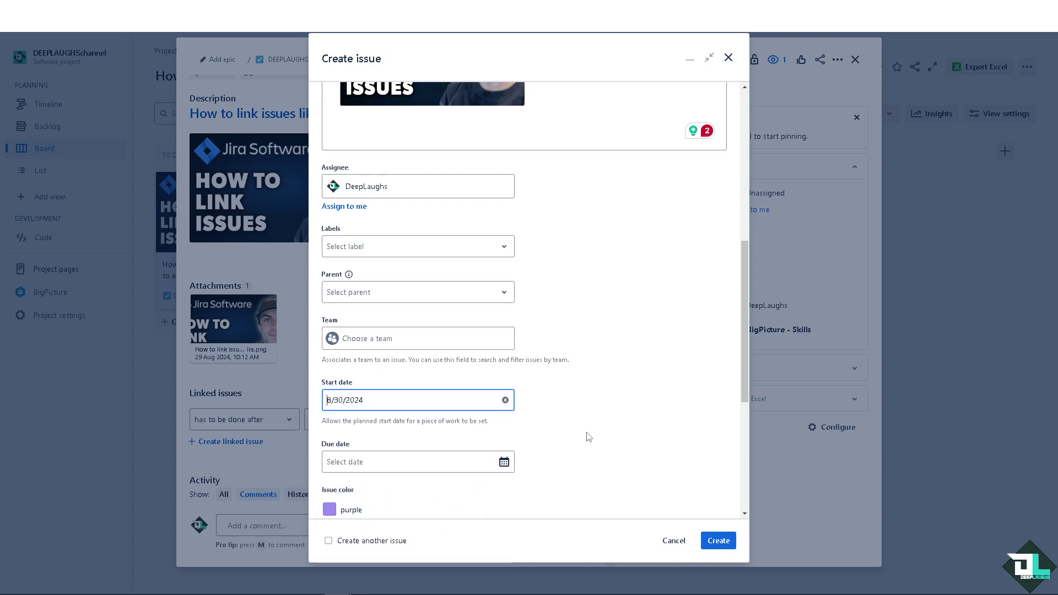
left_click(504, 464)
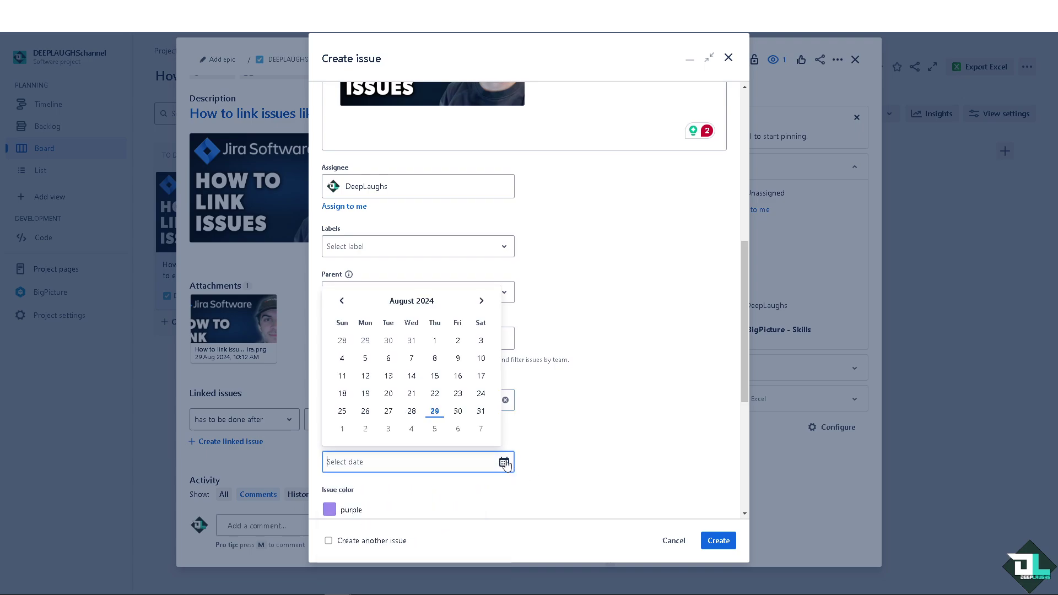
left_click(481, 413)
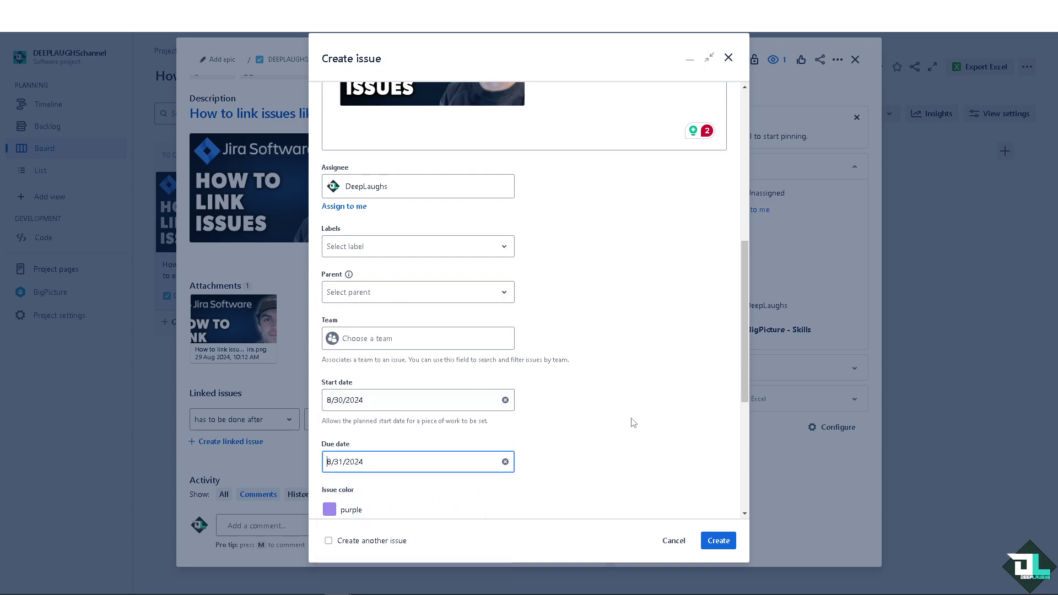
scroll(629, 423, "down", 1)
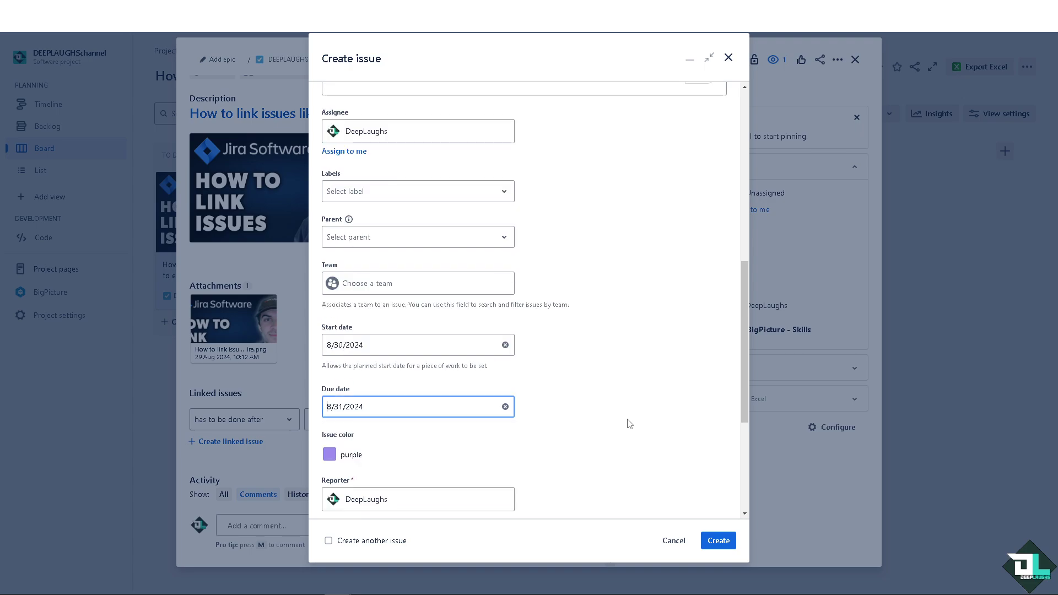
left_click(330, 456)
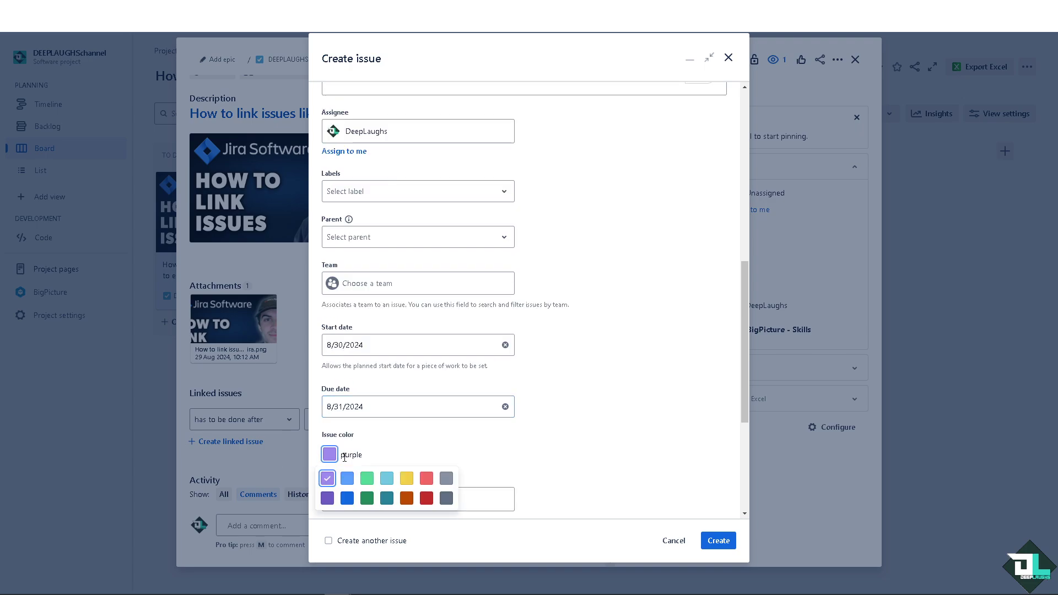
left_click(408, 480)
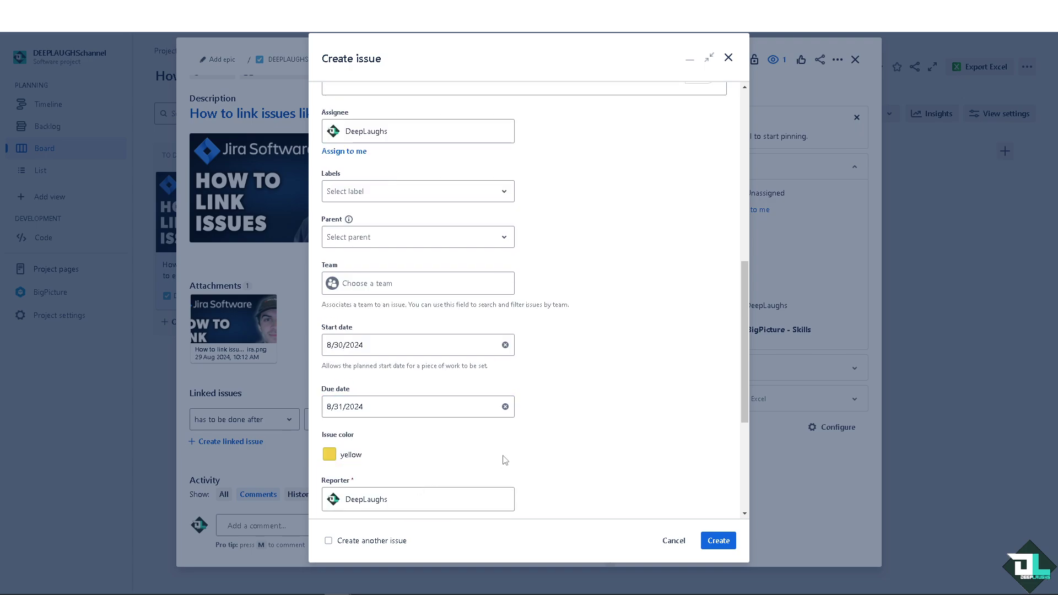
scroll(502, 460, "down", 1)
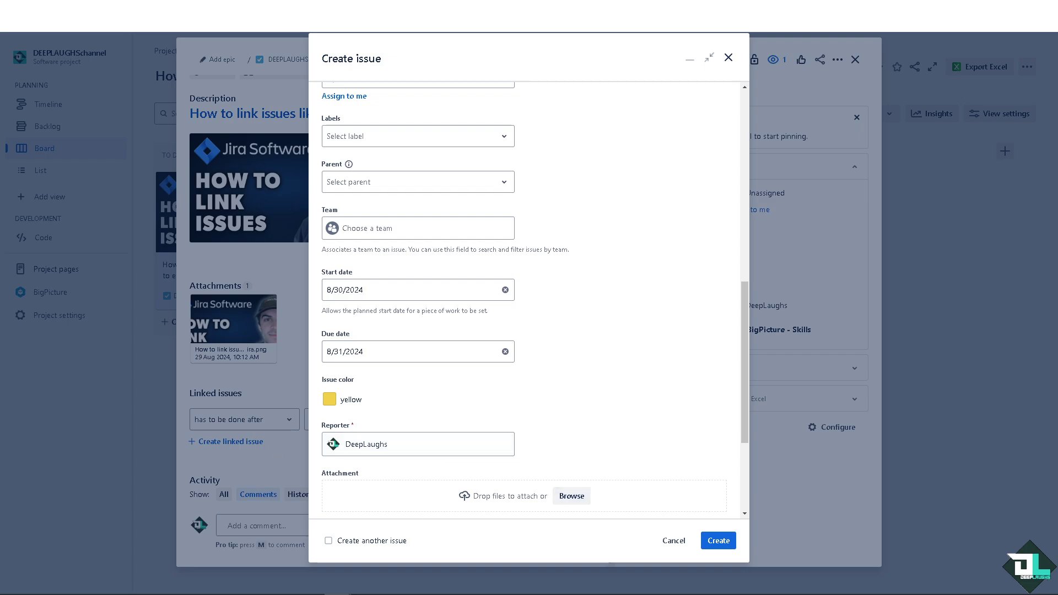
scroll(515, 328, "down", 2)
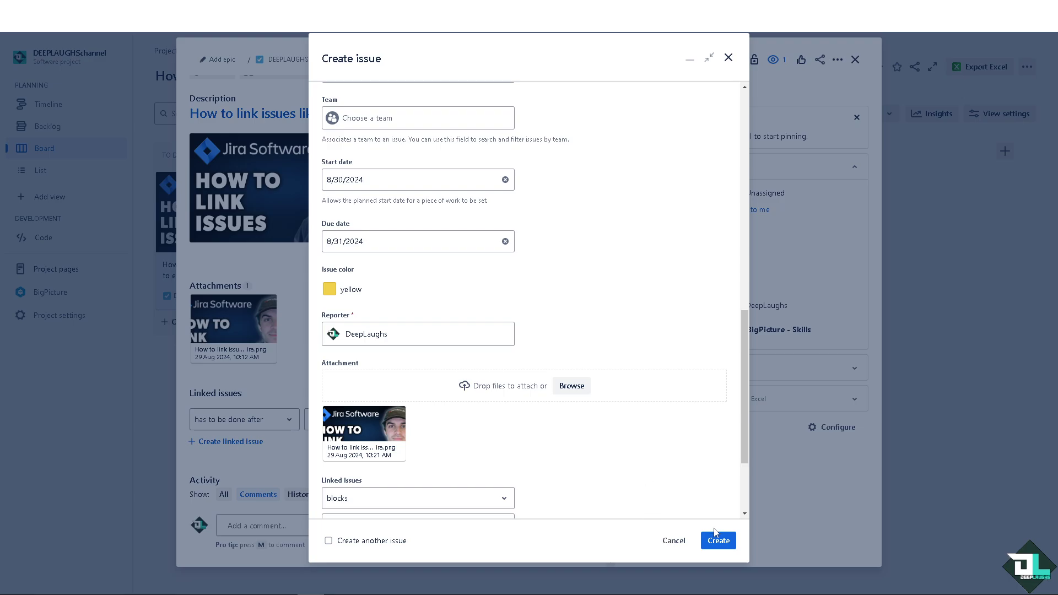
scroll(609, 459, "down", 3)
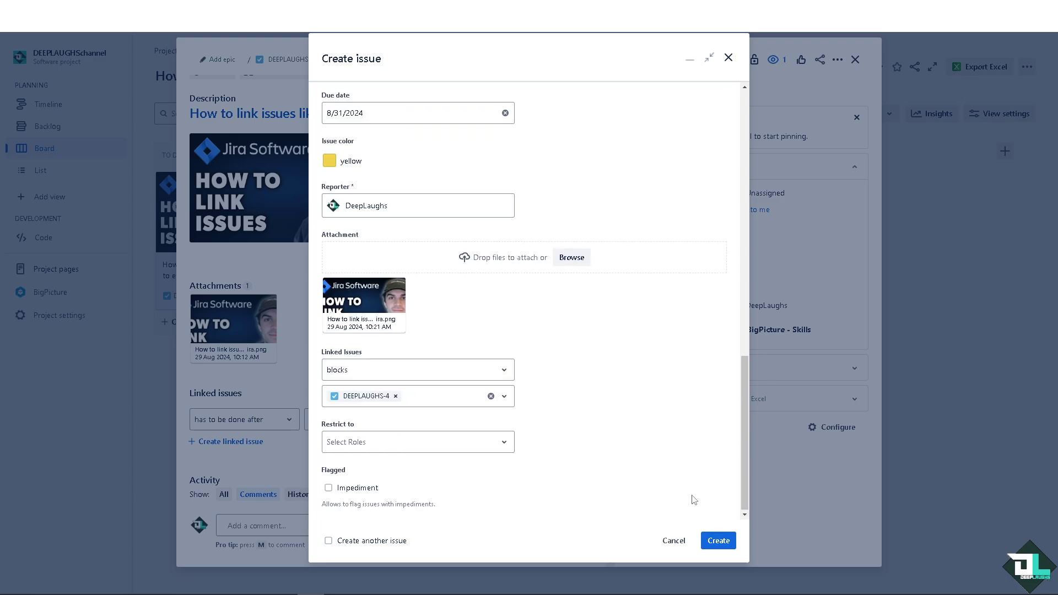
- Create the Epic with its attached image and 'blocks' link to DEEPLAUGHS-4
left_click(722, 545)
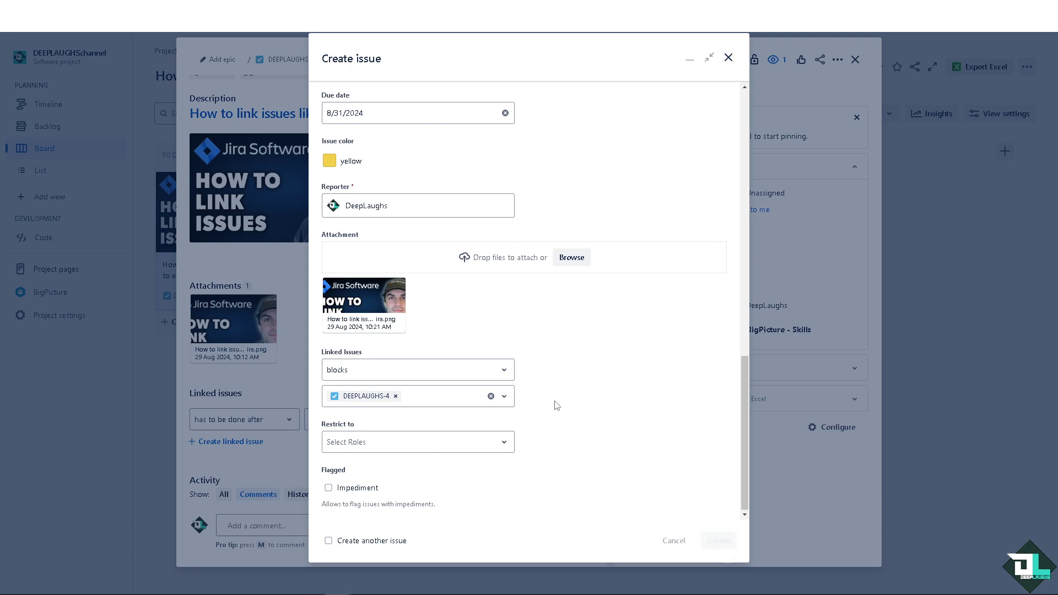